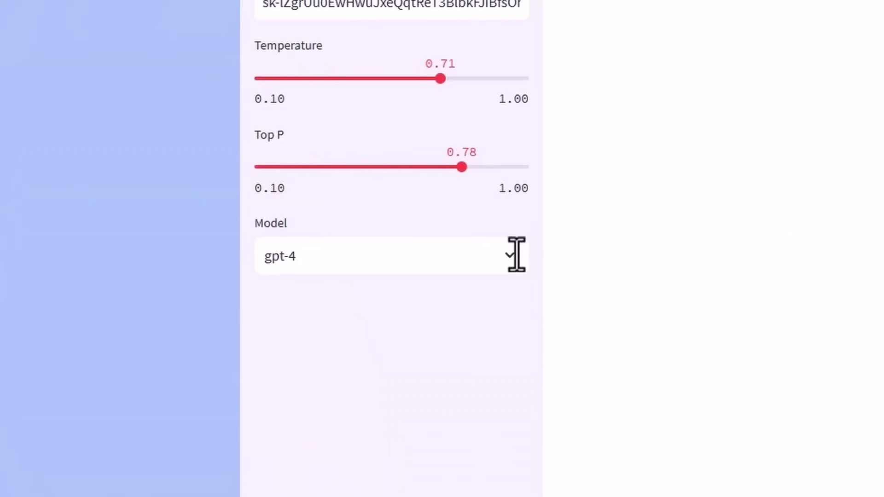
Step: Keep gpt-4 as the model and send 'Hi' to the chatbot
left_click(163, 248)
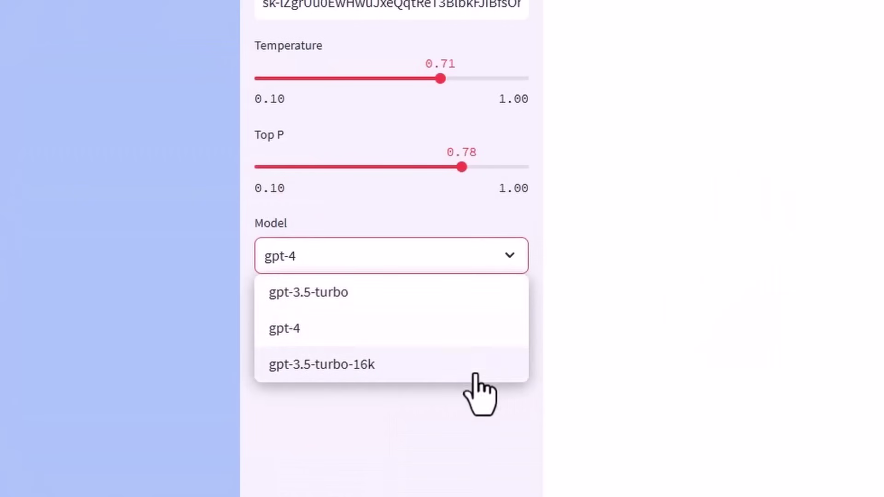
left_click(880, 307)
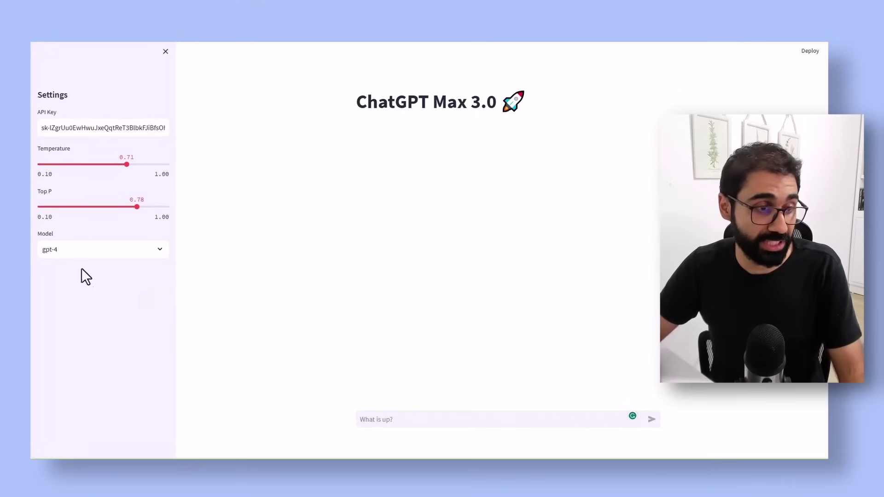
left_click(470, 417)
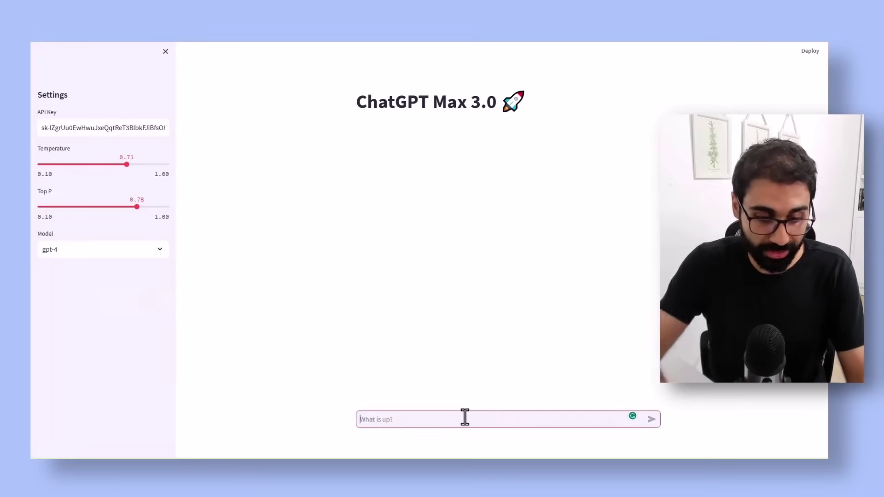
type("Hi")
key("Return")
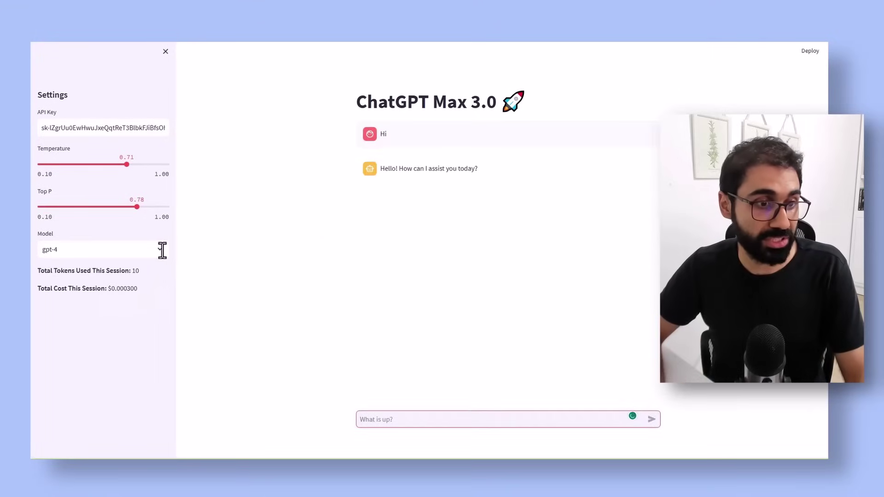
Step: Switch the model to gpt-3.5-turbo, then to gpt-3.5-turbo-16k
left_click(162, 249)
left_click(127, 268)
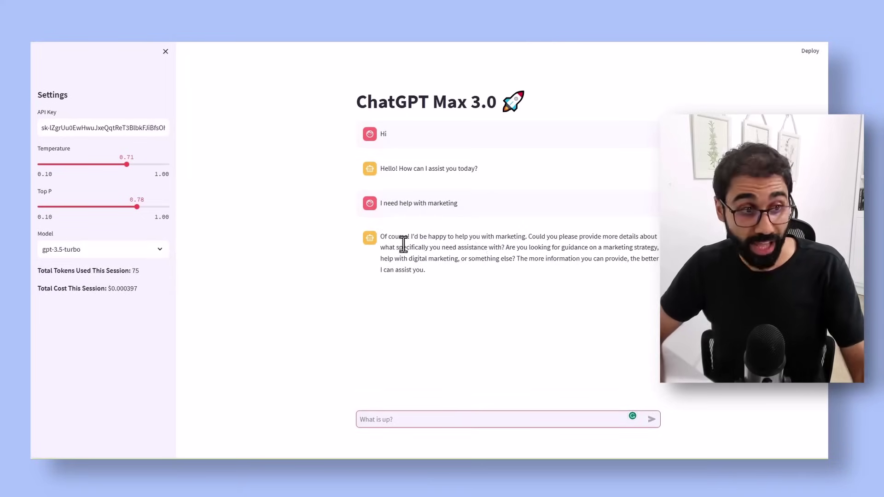
left_click(159, 249)
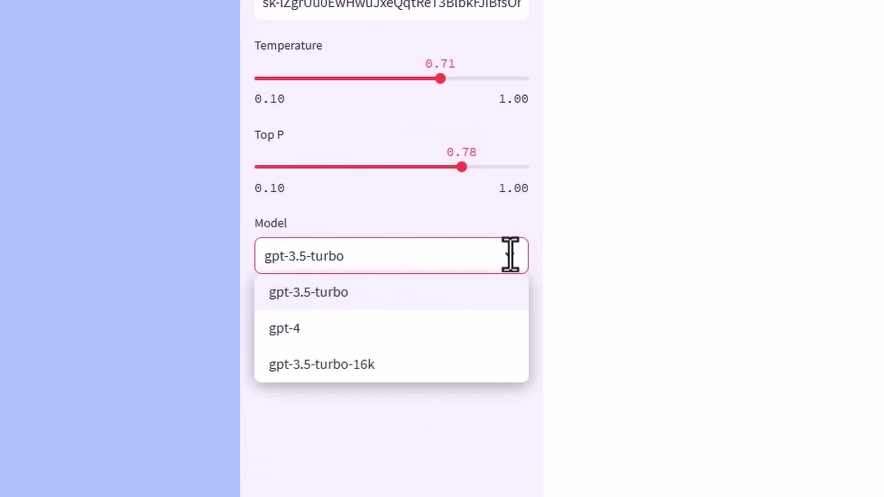
left_click(411, 369)
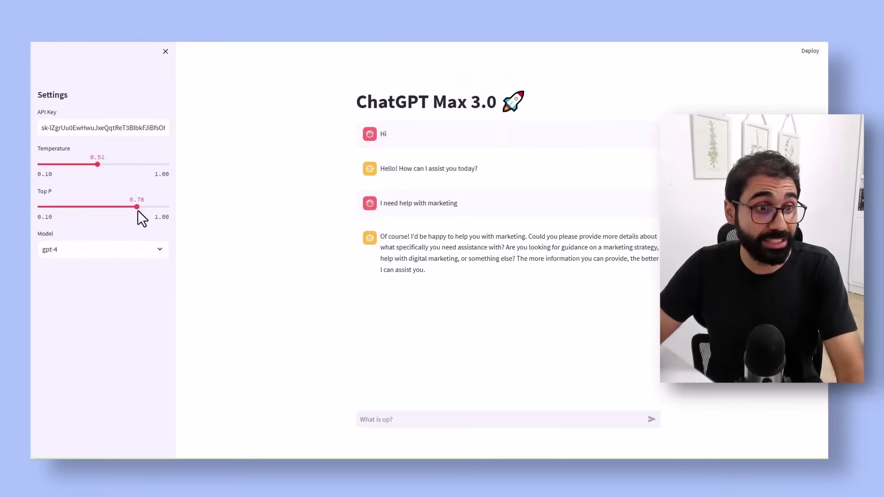
Step: Raise Temperature to 0.89 and lower Top P to 0.61 with the sliders
left_click_drag(136, 206, 134, 208)
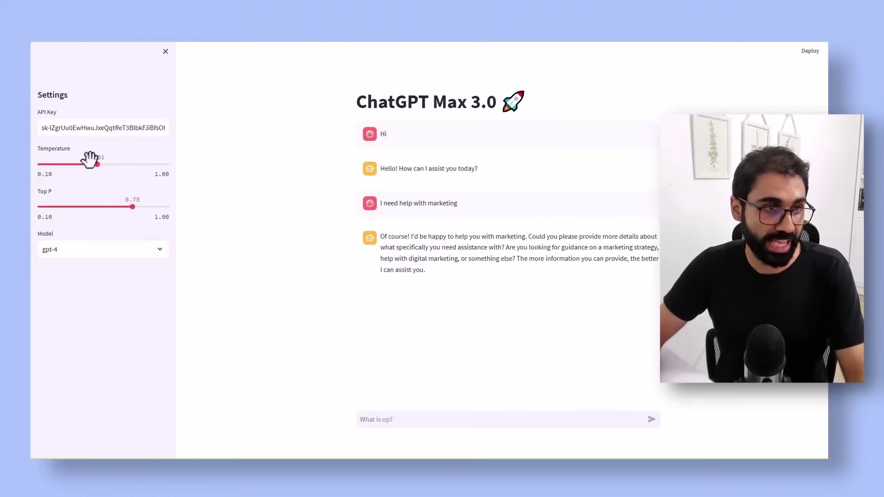
left_click_drag(365, 198, 467, 207)
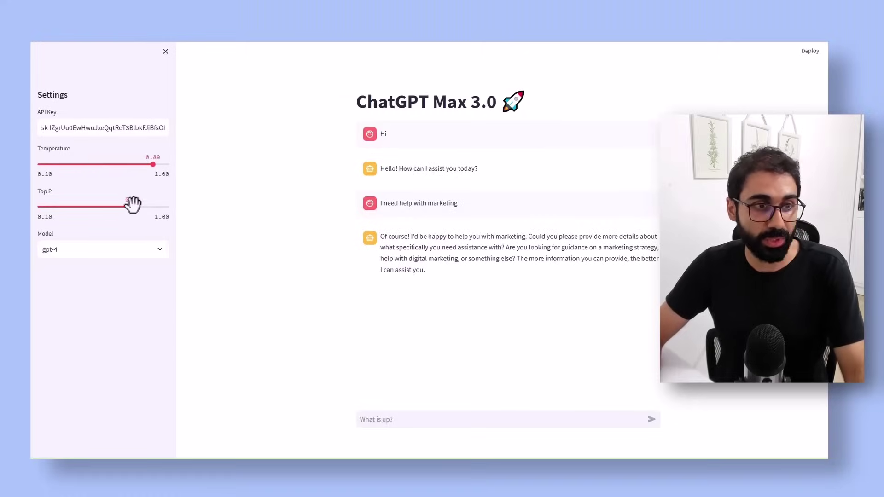
left_click_drag(132, 207, 112, 207)
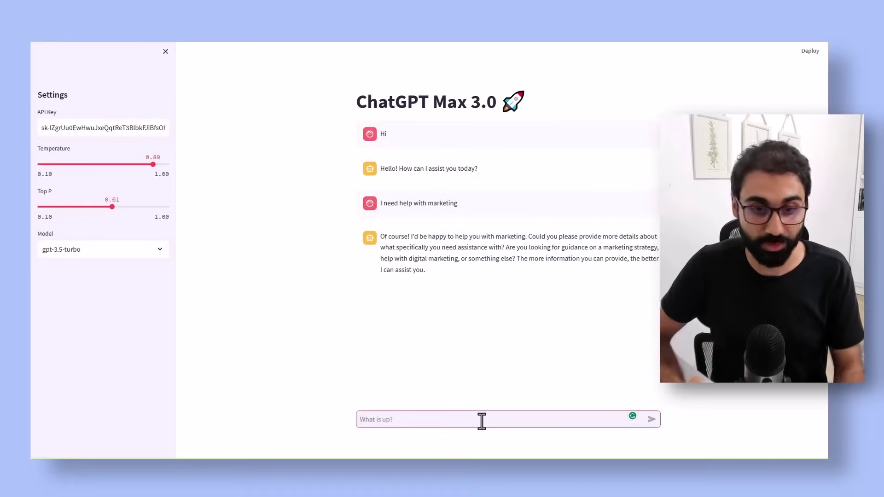
Step: Ask 'what is prompt engineering?' and check the session totals of 260 tokens and $0.000675
type("what is prompt engineering?")
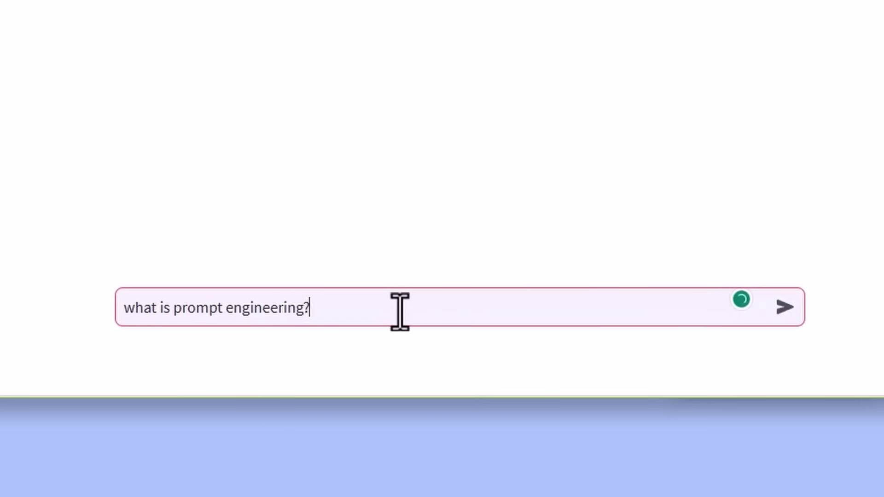
key("Return")
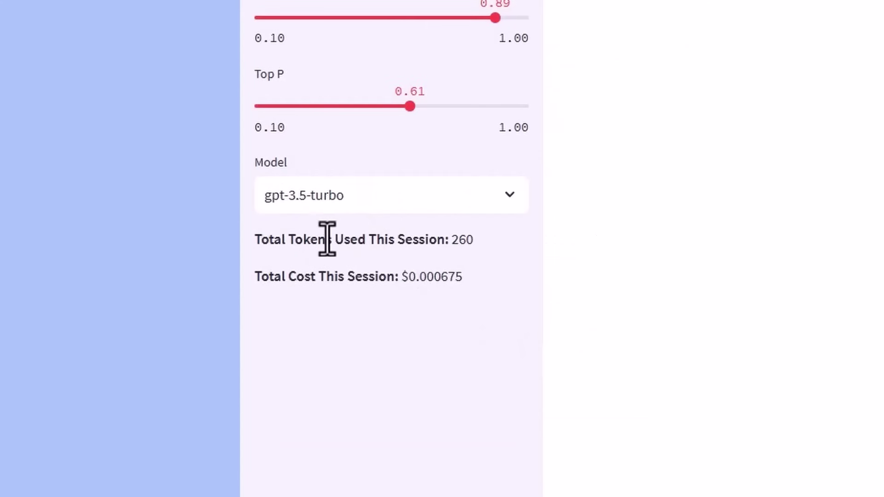
left_click_drag(309, 238, 379, 237)
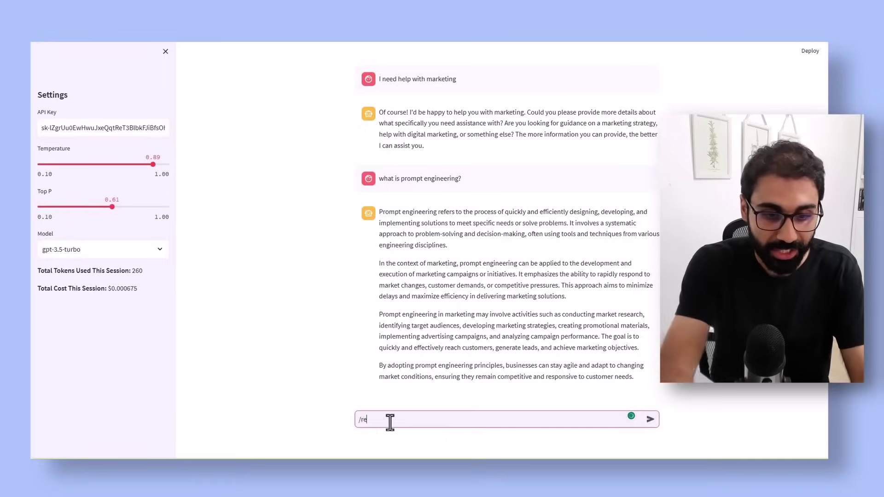
Step: Clear the conversation with /reset and begin a new chat message
type("set")
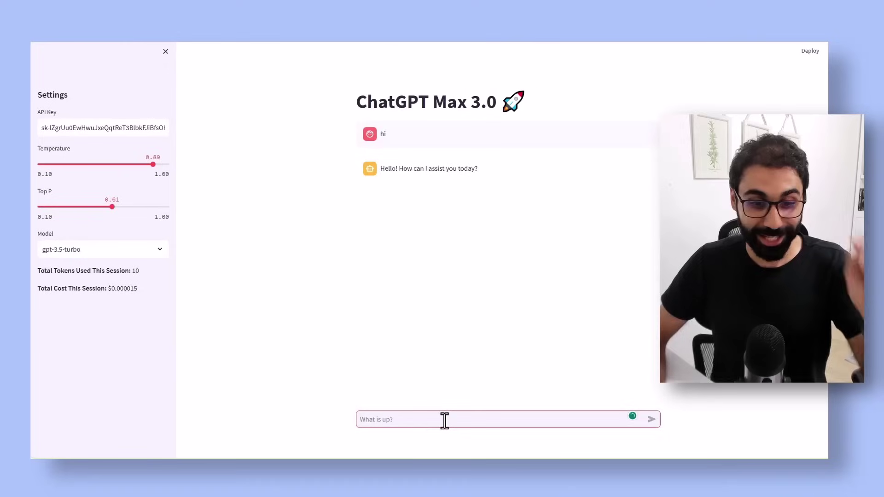
left_click(444, 420)
Step: Send '/google what is seo' to get a Google-researched SEO answer with sources
type("/g")
type("oogl")
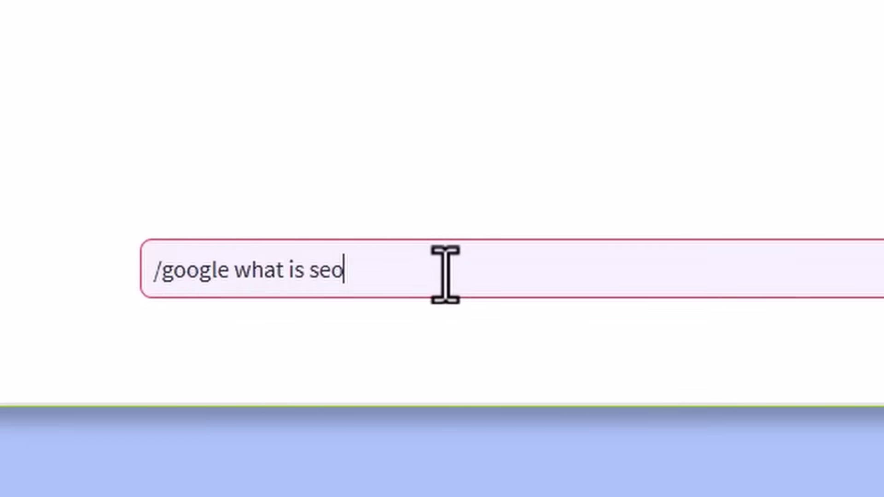
type("e what is seo")
key("Return")
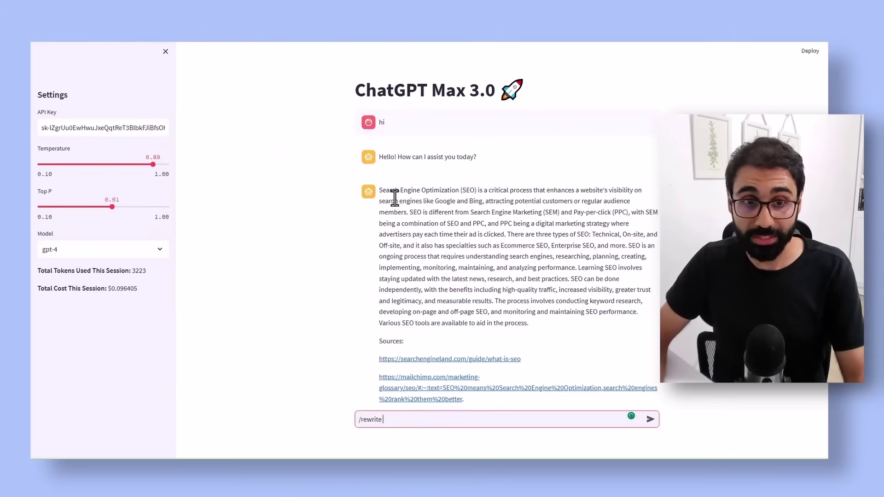
Step: Copy the SEO answer paragraph and submit it after /rewrite for rewriting
left_click_drag(381, 191, 541, 320)
key("ctrl+c")
left_click(437, 419)
key("ctrl+v")
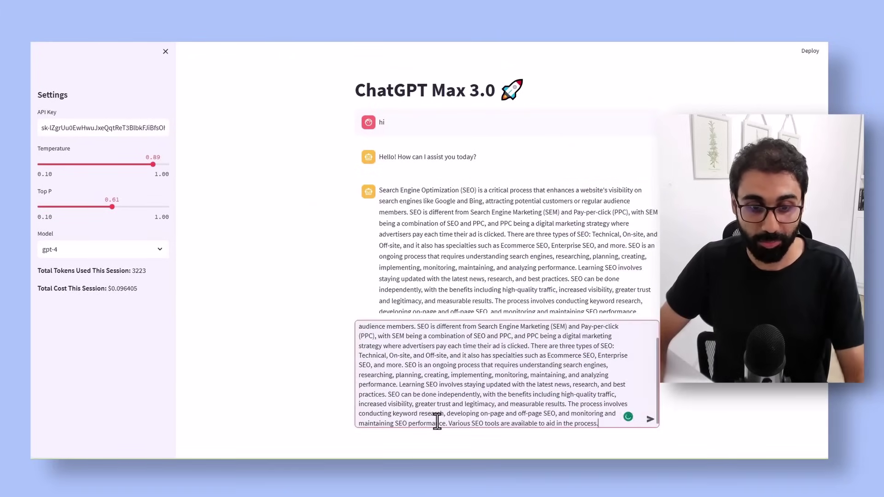
key("Return")
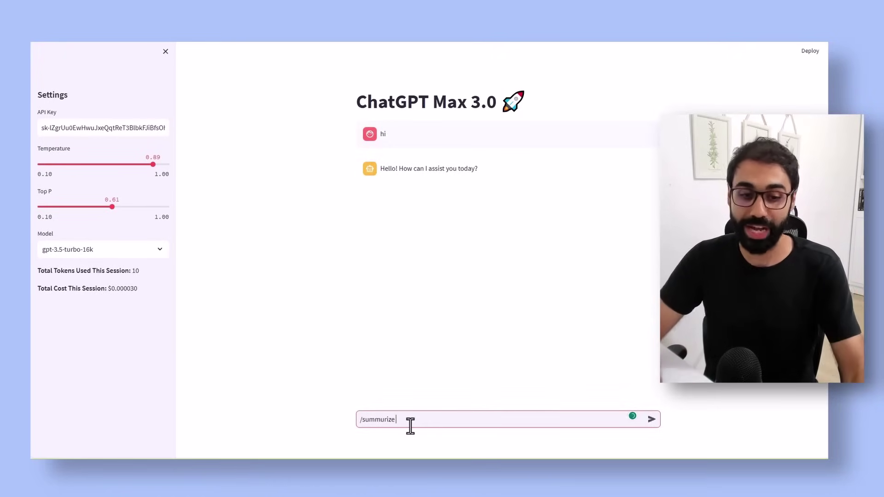
Step: Copy the link of a post from the blog's Recent Posts list
key("alt+Tab")
scroll(407, 228, "down", 5)
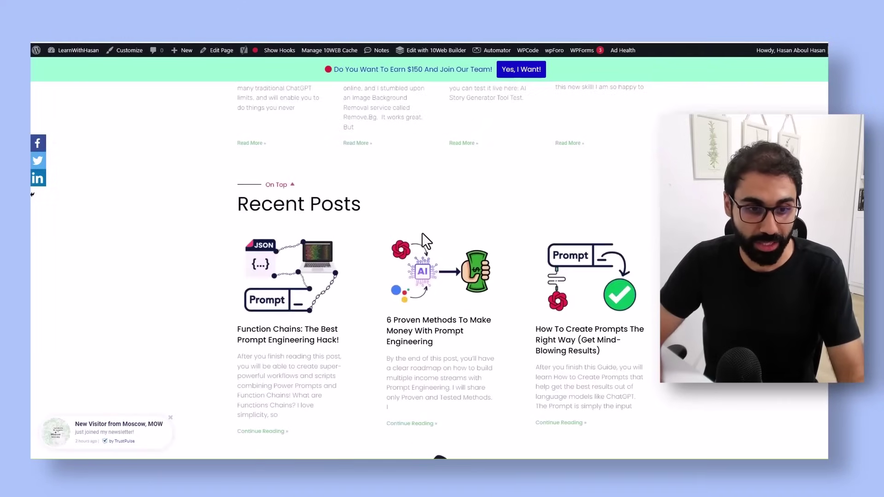
right_click(285, 254)
left_click(364, 281)
Step: Paste the copied blog post link after /summarize and send it
key("alt+Tab")
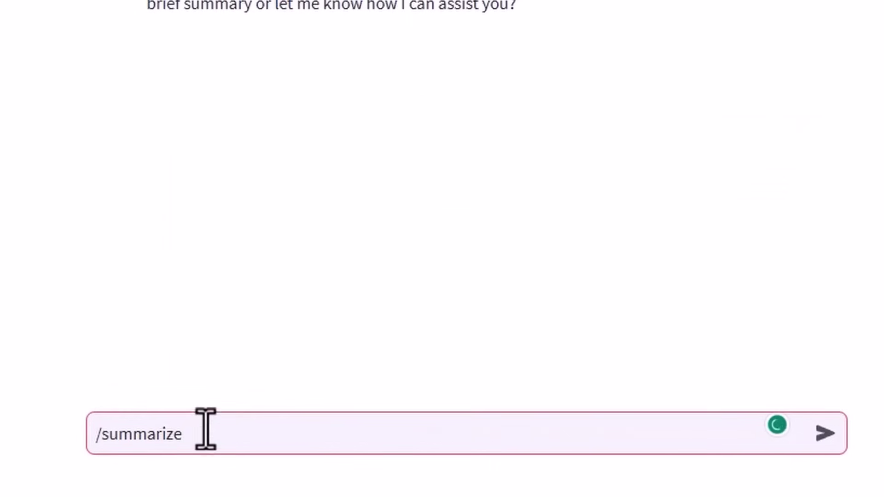
type("https://learnwithhasan.com/function-chains-prompts/")
key("Return")
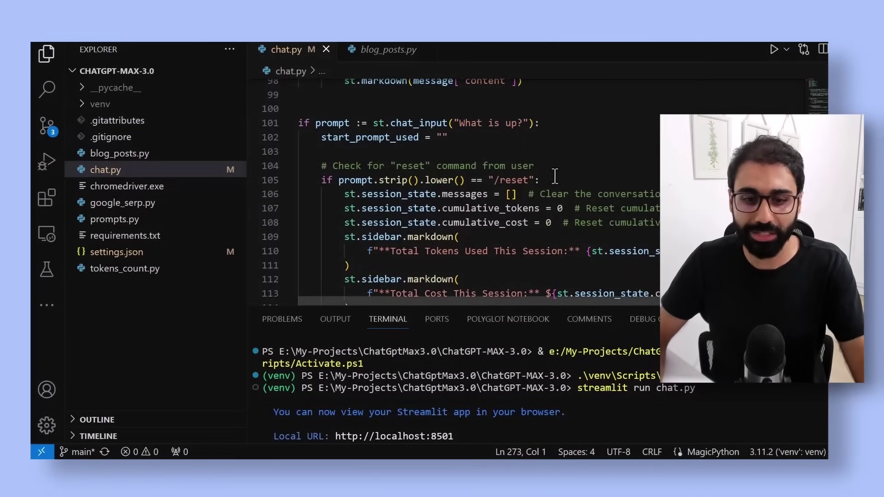
Step: Stop the Streamlit server, clear the terminal, and bring back 'streamlit run chat.py'
key("ctrl+c")
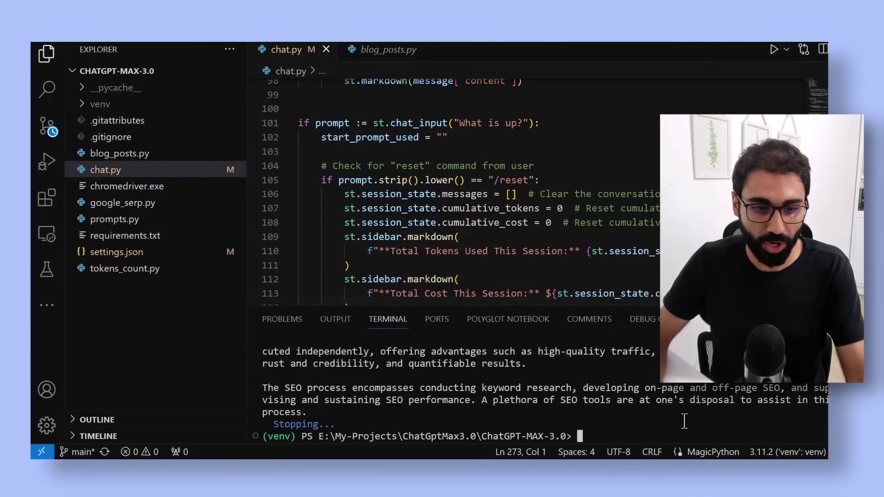
type("clear")
key("Return")
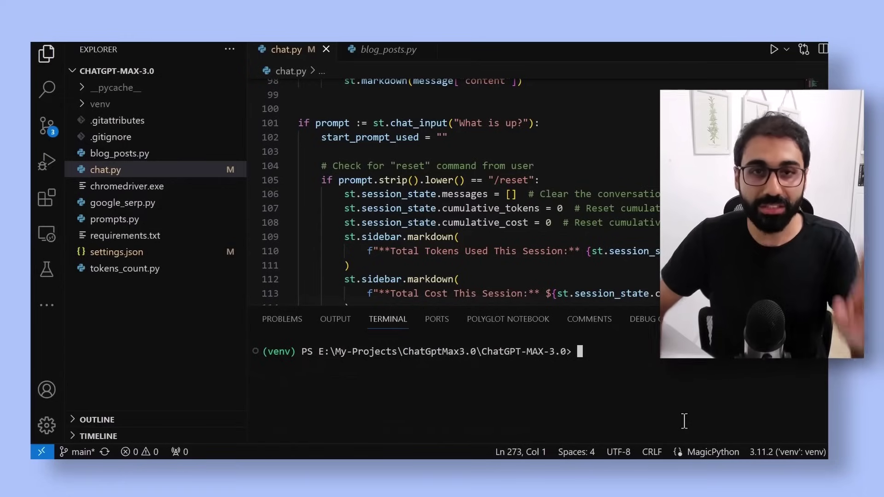
key("ctrl+v")
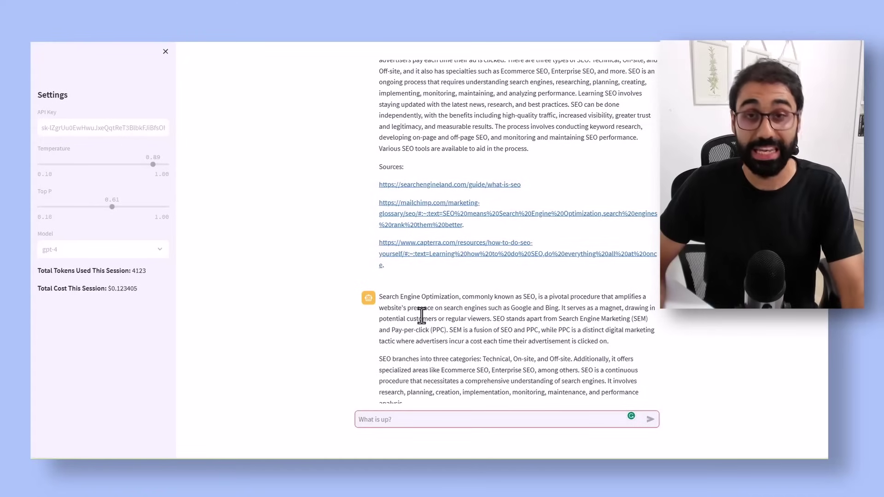
scroll(420, 316, "up", 4)
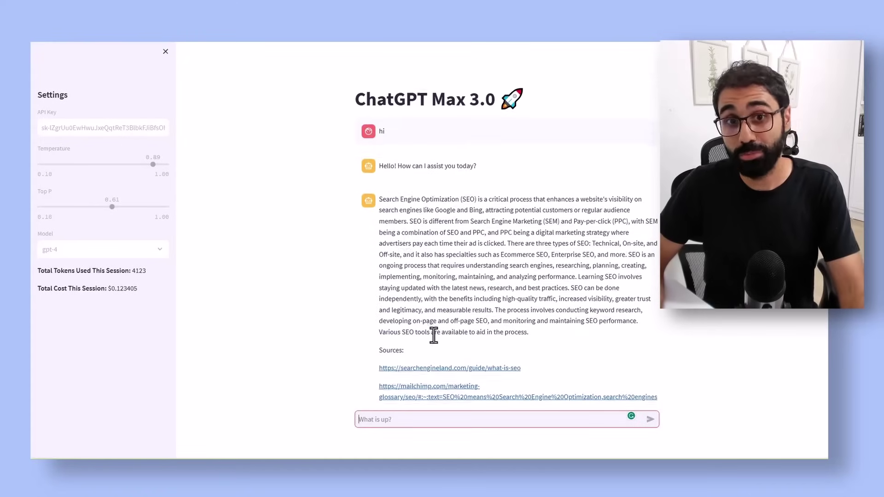
scroll(467, 236, "down", 10)
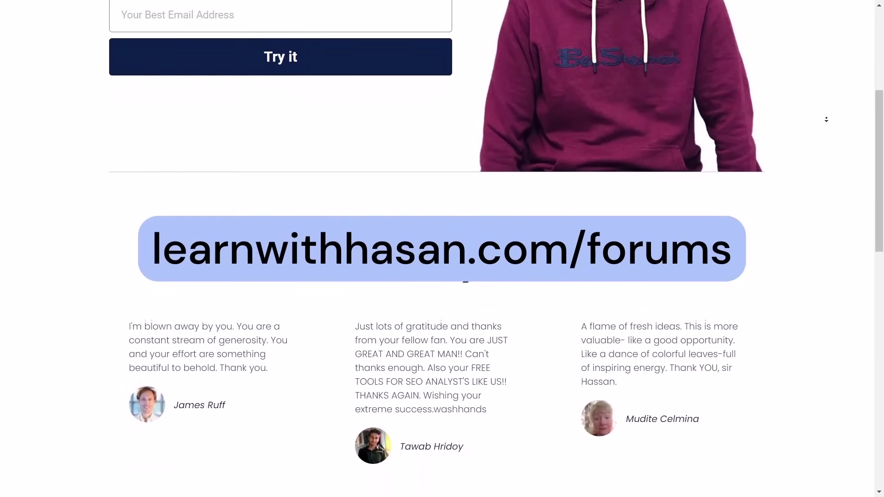
scroll(827, 119, "down", 4)
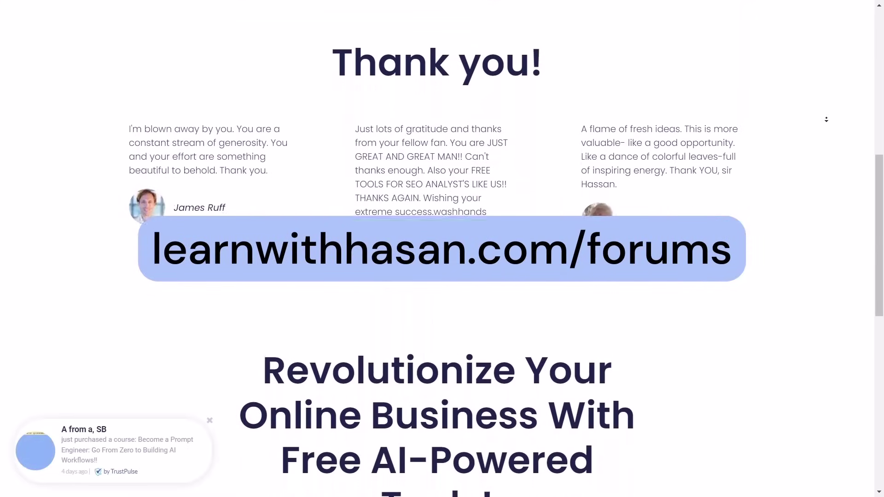
scroll(827, 119, "down", 4)
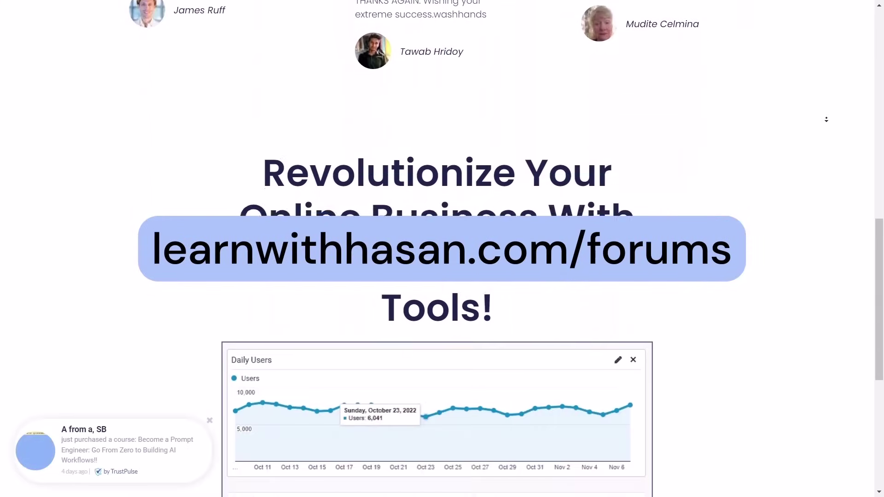